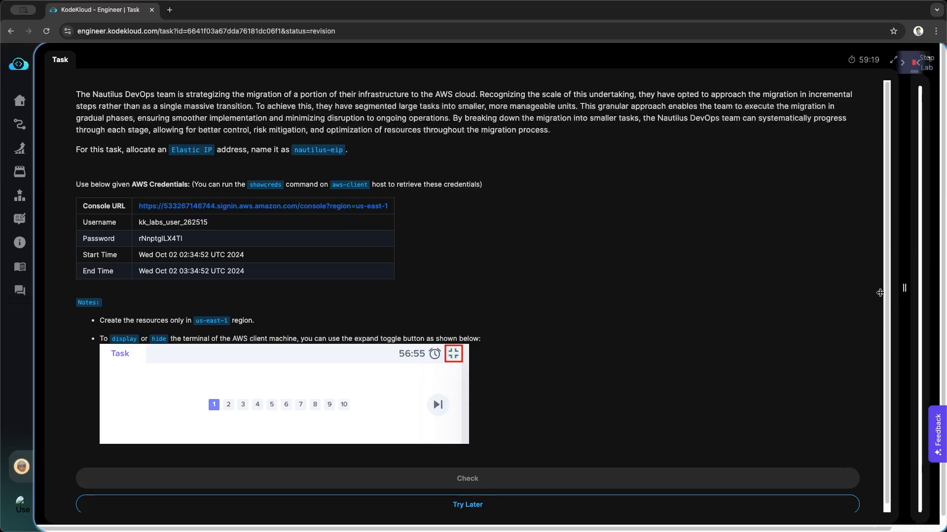
# Enlarge the terminal pane beside the task description and read the Elastic IP allocation requirements
pyautogui.moveTo(880, 293); pyautogui.dragTo(346, 286)
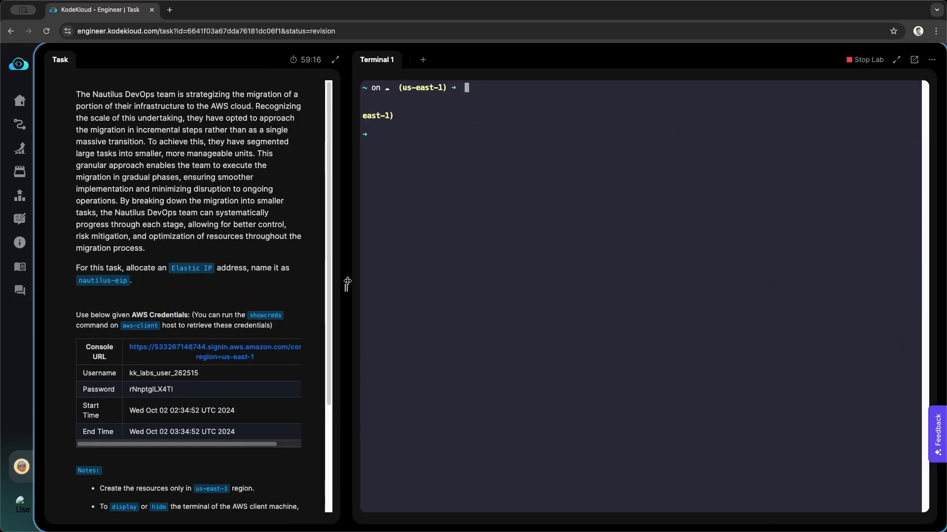
pyautogui.scroll(-1, 274, 276)
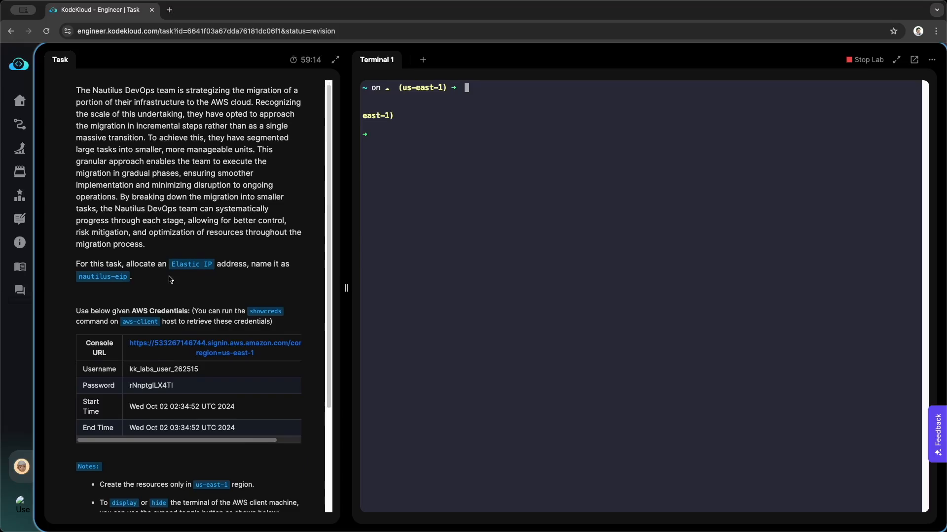
pyautogui.click(128, 265)
pyautogui.scroll(-1, 276, 237)
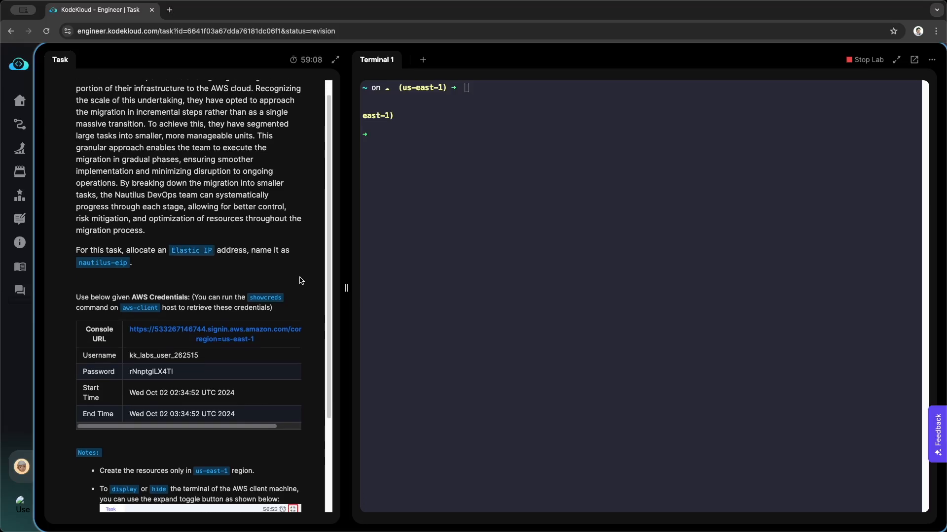
pyautogui.moveTo(78, 265); pyautogui.dragTo(129, 264)
pyautogui.click(152, 269)
pyautogui.scroll(-1, 158, 280)
pyautogui.scroll(-3, 158, 280)
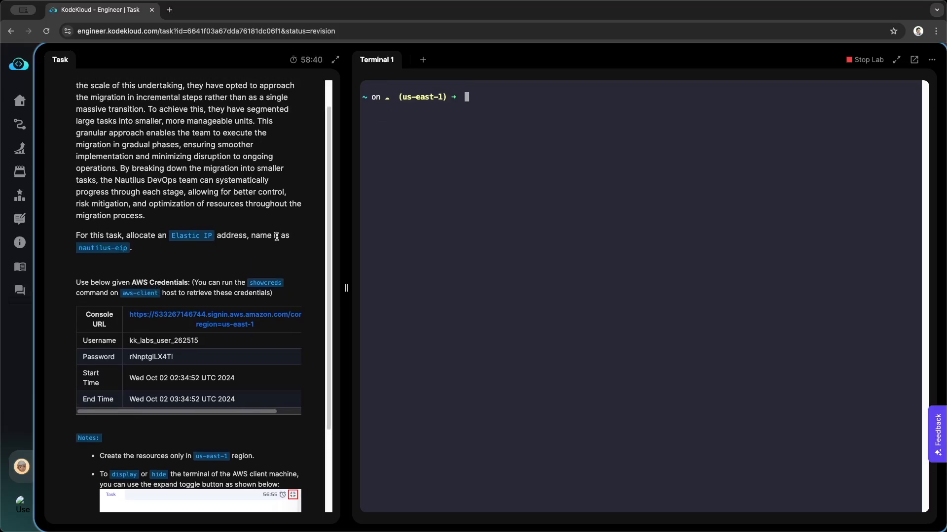
# Open the AWS console sign-in page from the task's Console URL and run showcreds in the lab terminal
pyautogui.click(232, 319)
pyautogui.click(105, 16)
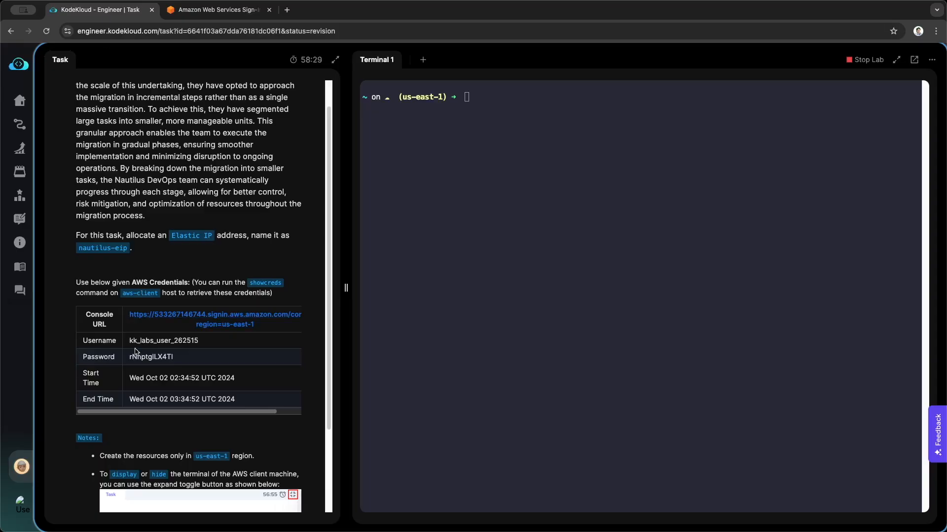
pyautogui.write('showcreds')
pyautogui.press('Return')
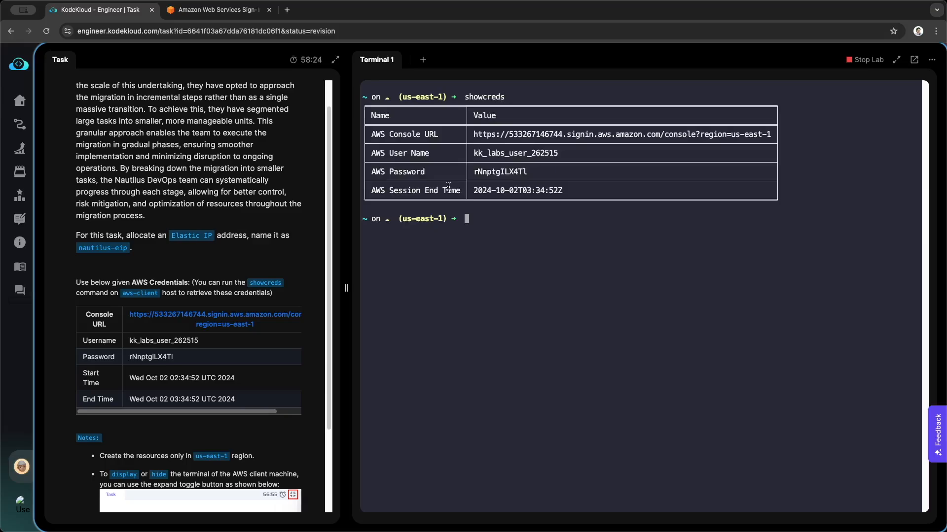
# Copy the AWS user name from the terminal output into the IAM user name field of the sign-in form
pyautogui.doubleClick(513, 153)
pyautogui.press('super+c')
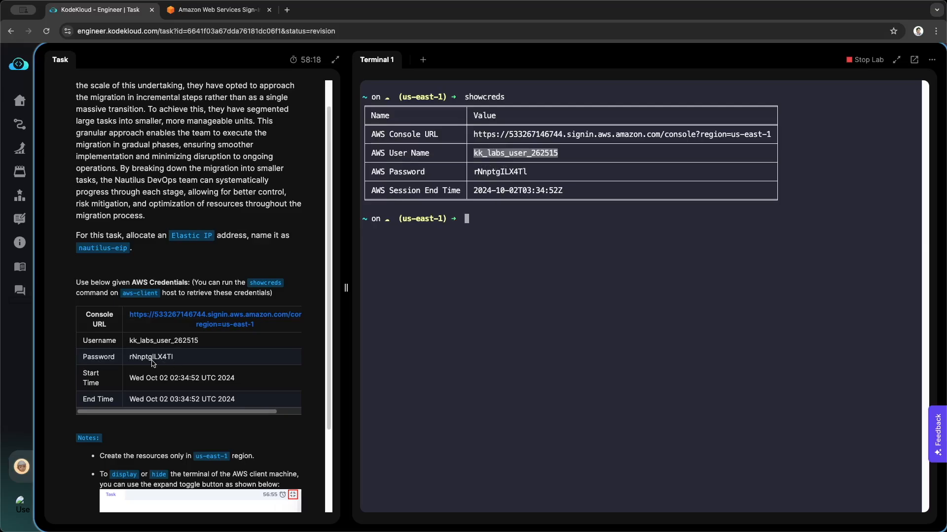
pyautogui.click(221, 10)
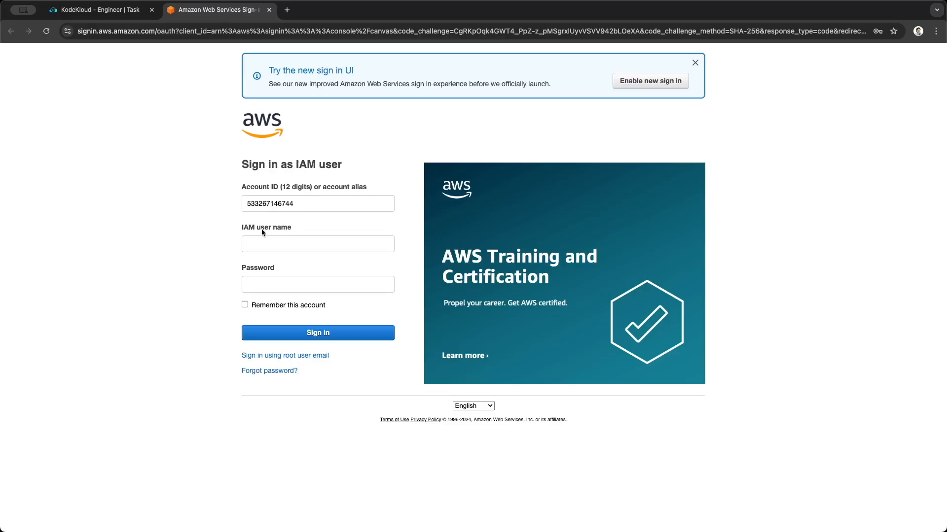
pyautogui.click(264, 243)
pyautogui.rightClick(264, 242)
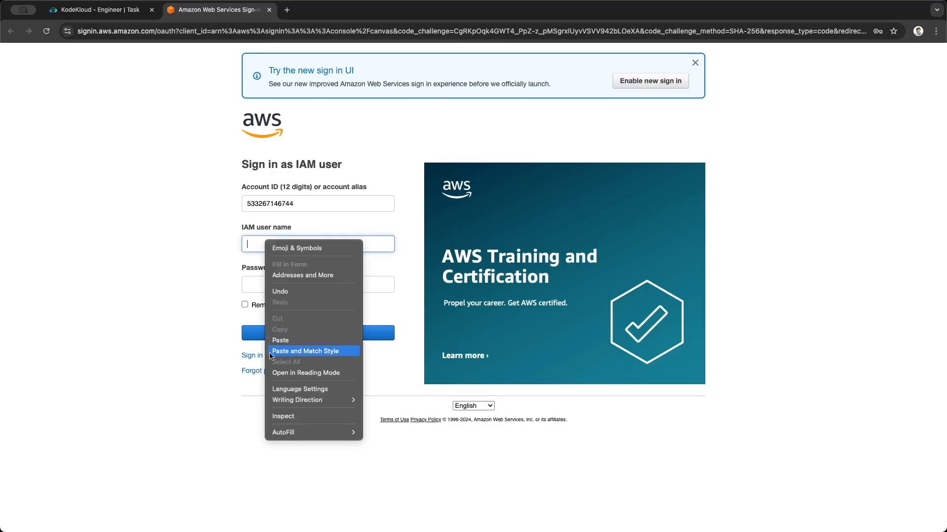
pyautogui.click(280, 340)
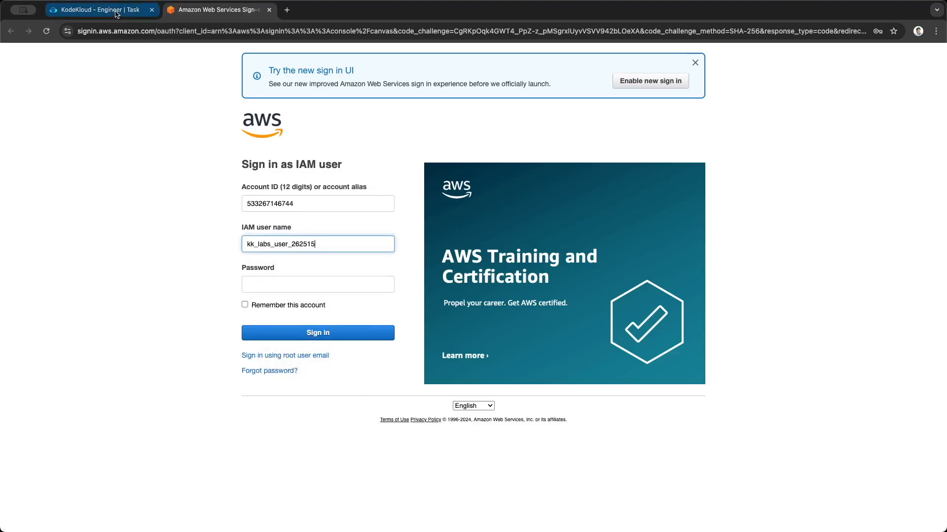
# Copy the AWS password from the terminal output into the sign-in form's password field and sign in to the console
pyautogui.click(99, 10)
pyautogui.doubleClick(499, 172)
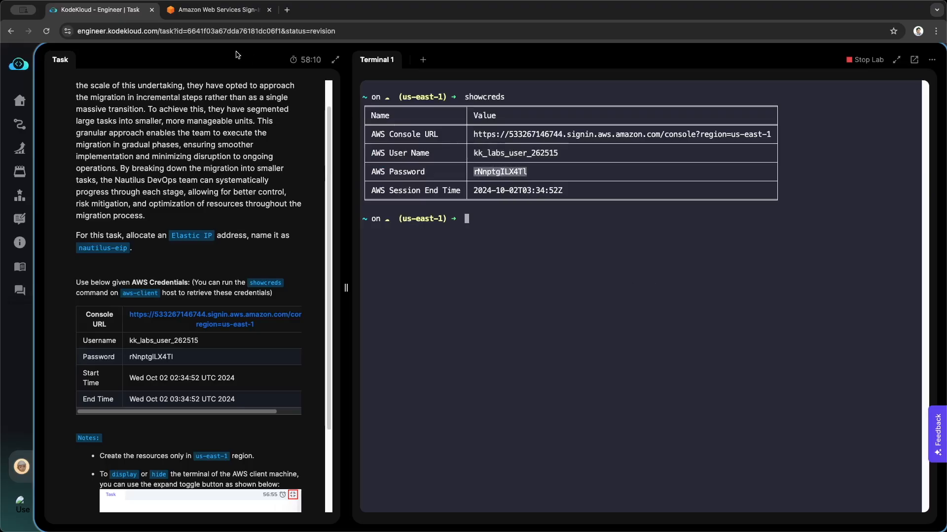
pyautogui.click(229, 14)
pyautogui.rightClick(271, 289)
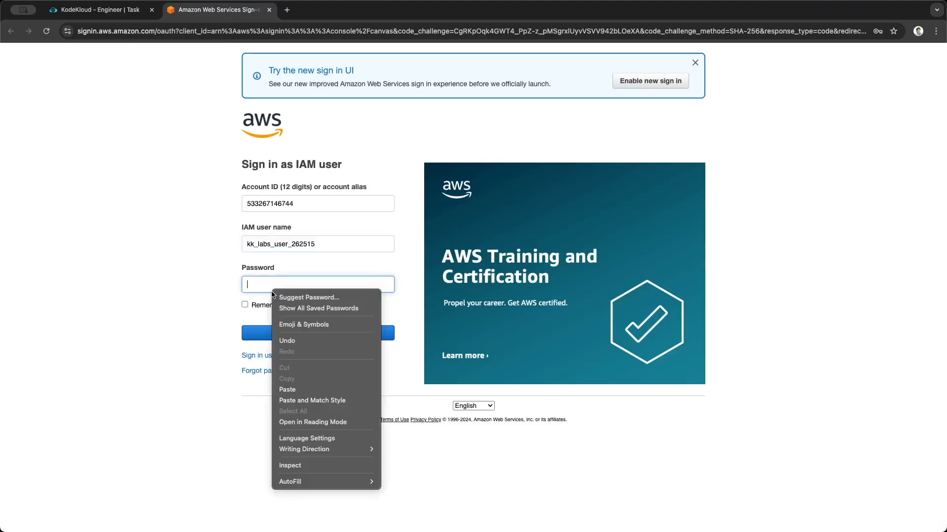
pyautogui.click(287, 390)
pyautogui.click(293, 335)
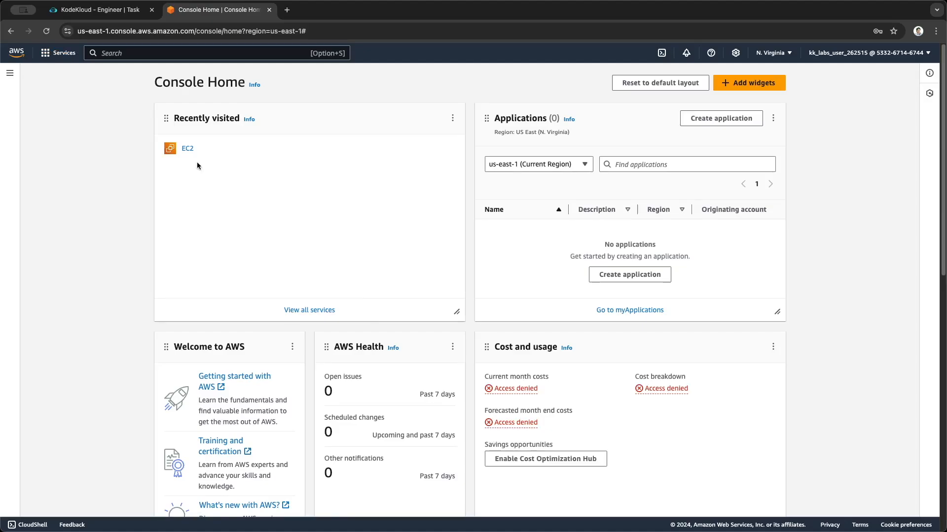
# Go to the Elastic IPs section of EC2 and open the form for allocating an Elastic IP address
pyautogui.click(187, 150)
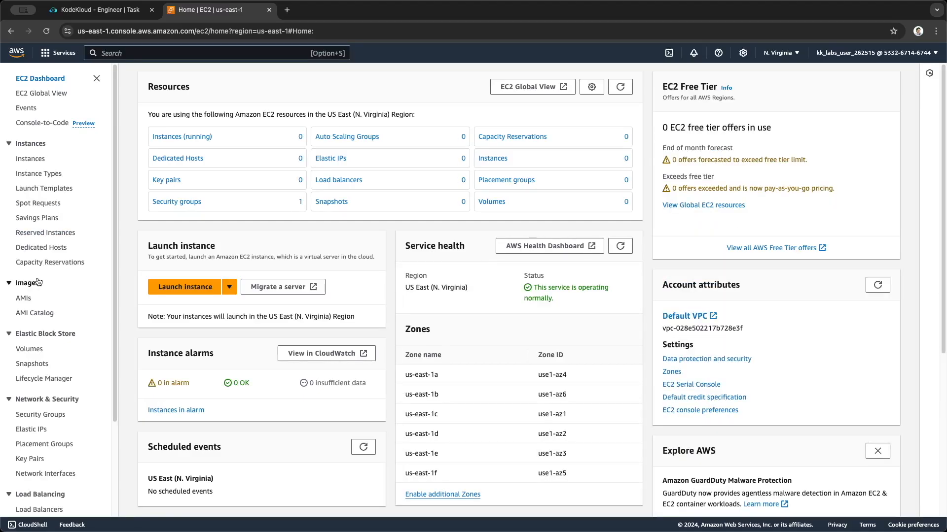
pyautogui.scroll(-3, 38, 282)
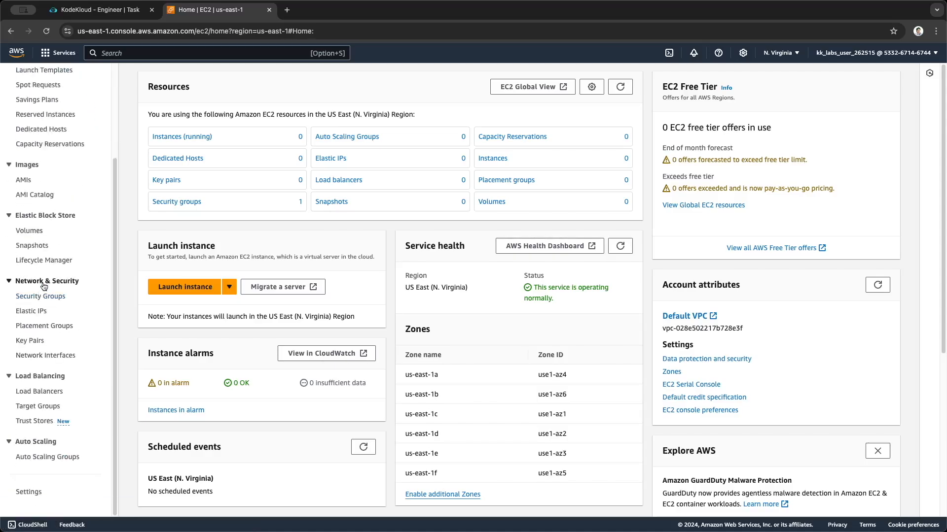
pyautogui.click(36, 311)
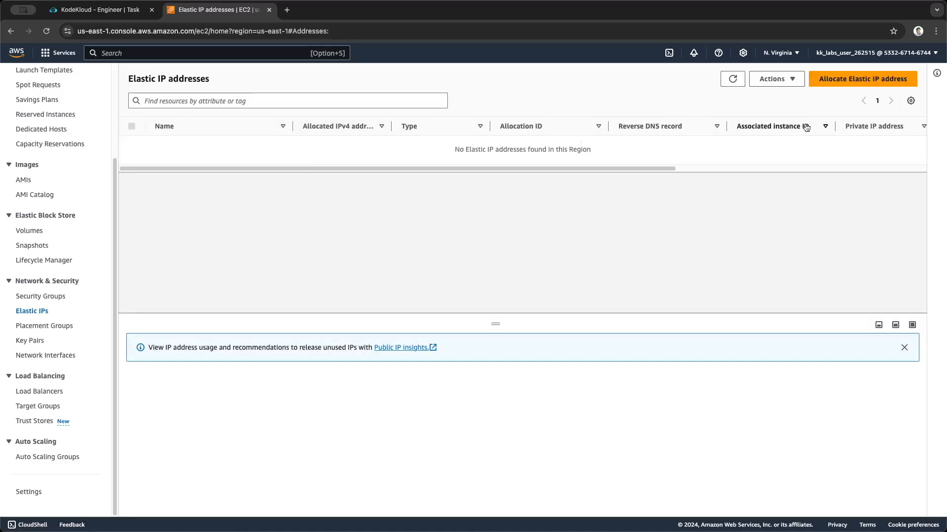
pyautogui.click(840, 81)
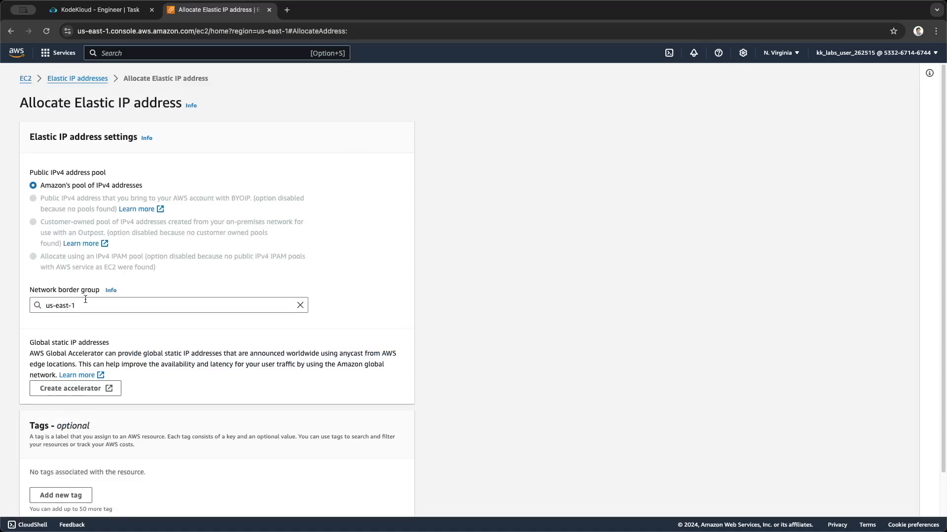
# Compare the region required in the task notes with the region selected in the AWS console
pyautogui.click(98, 10)
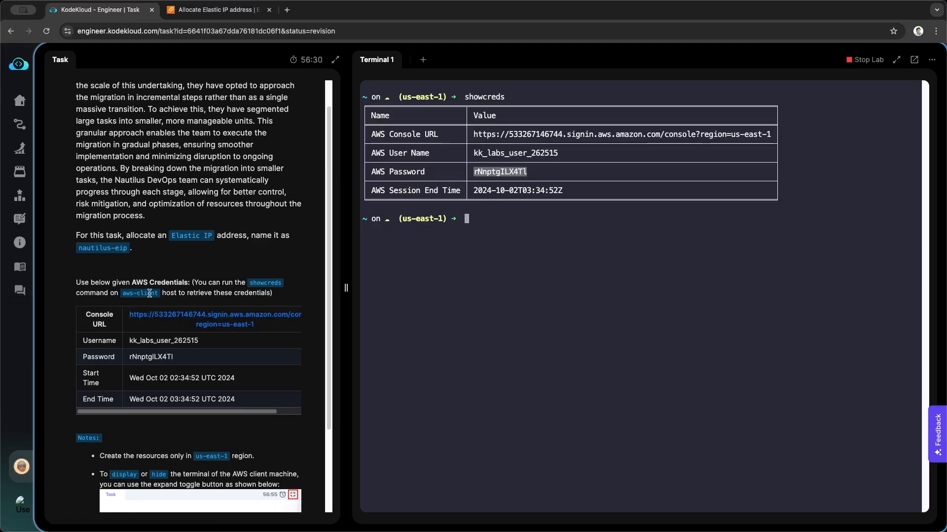
pyautogui.scroll(-5, 149, 294)
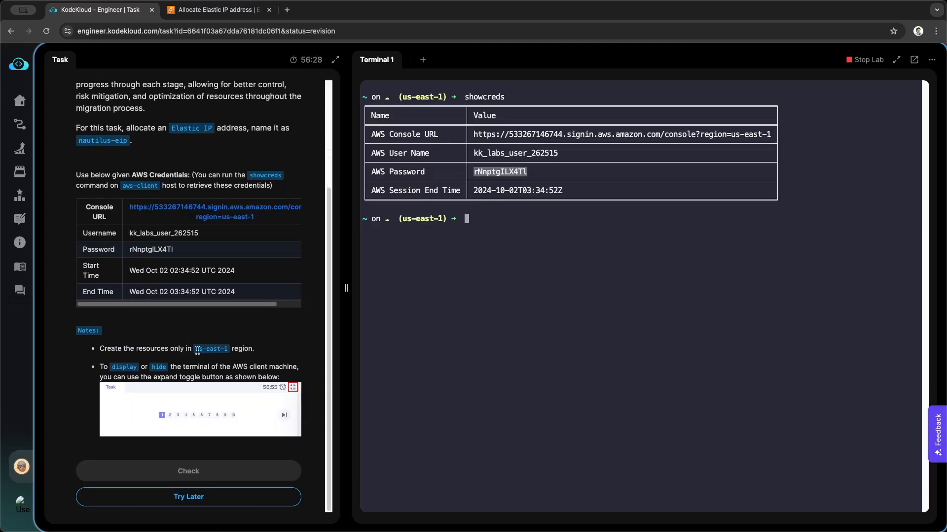
pyautogui.moveTo(198, 351); pyautogui.dragTo(226, 351)
pyautogui.click(213, 353)
pyautogui.doubleClick(212, 351)
pyautogui.click(222, 9)
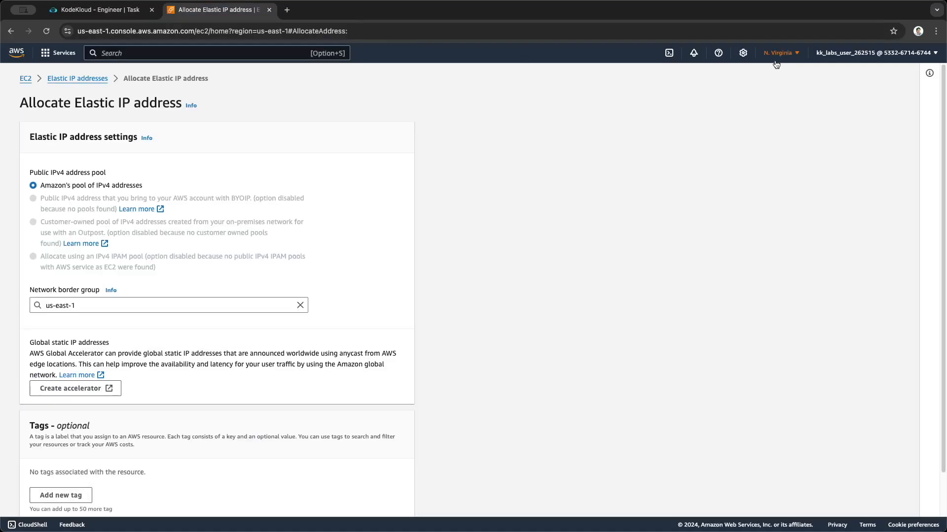
pyautogui.click(781, 53)
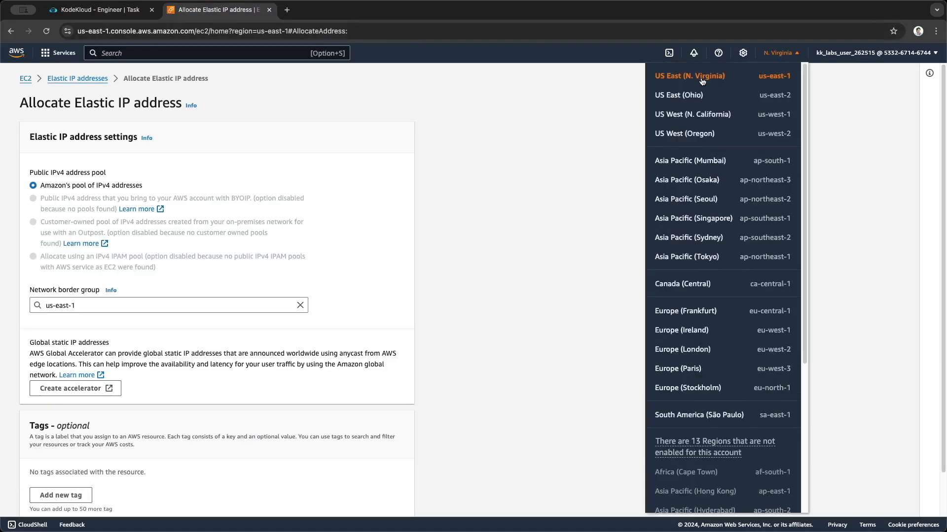
pyautogui.click(774, 55)
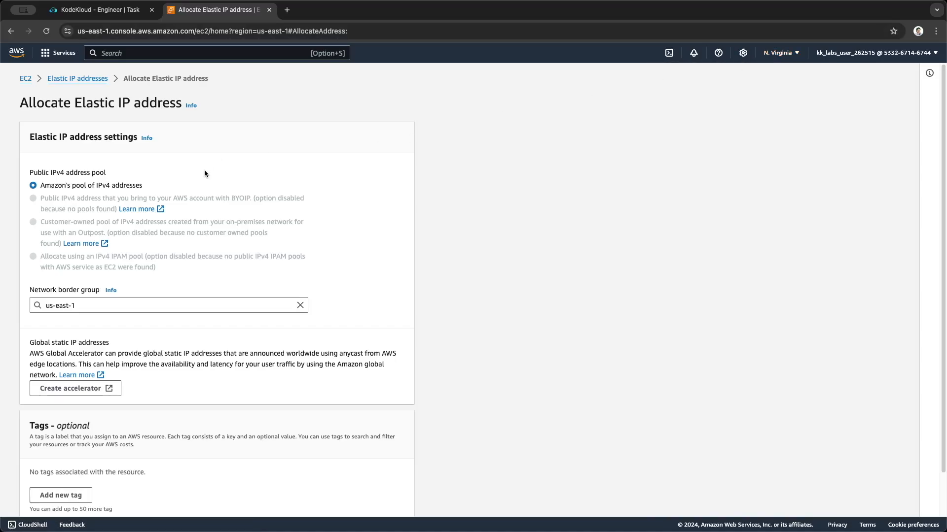
# Add a new tag with the key Name to the Elastic IP address being allocated
pyautogui.scroll(-2, 204, 169)
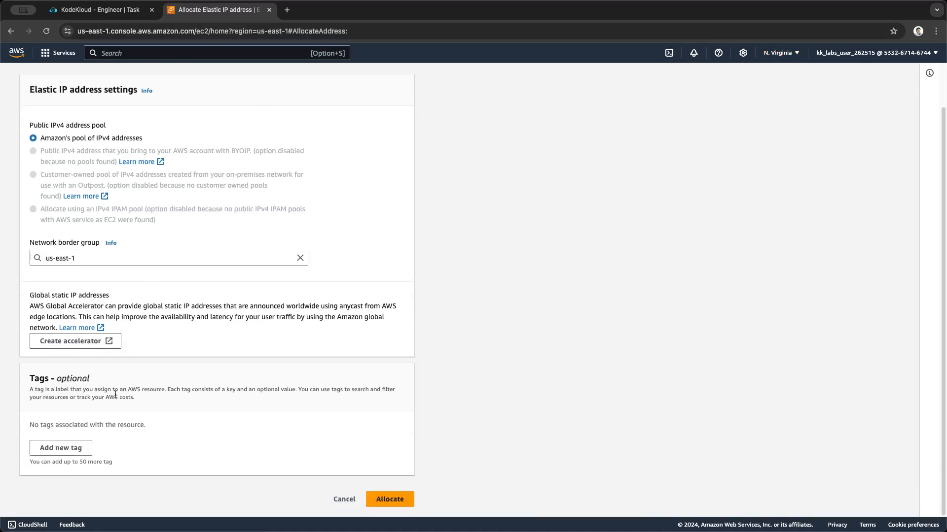
pyautogui.click(73, 450)
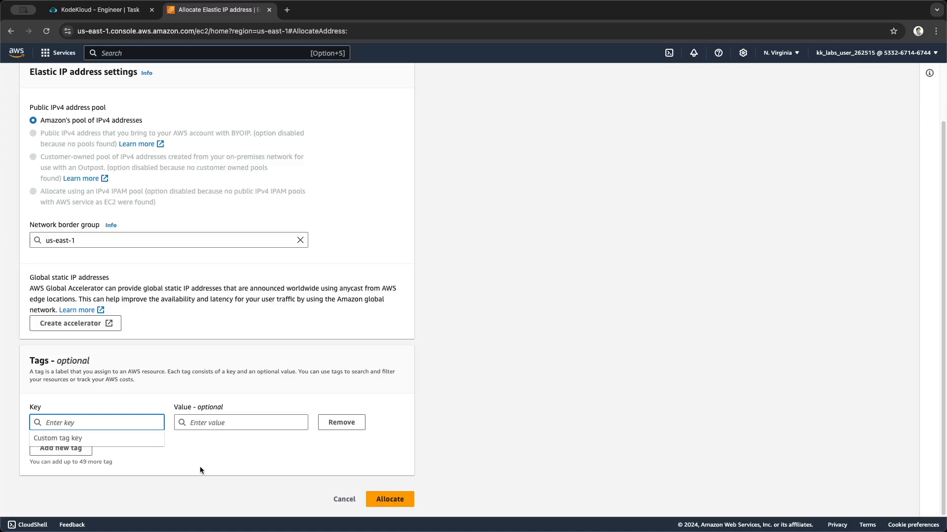
pyautogui.write('Name')
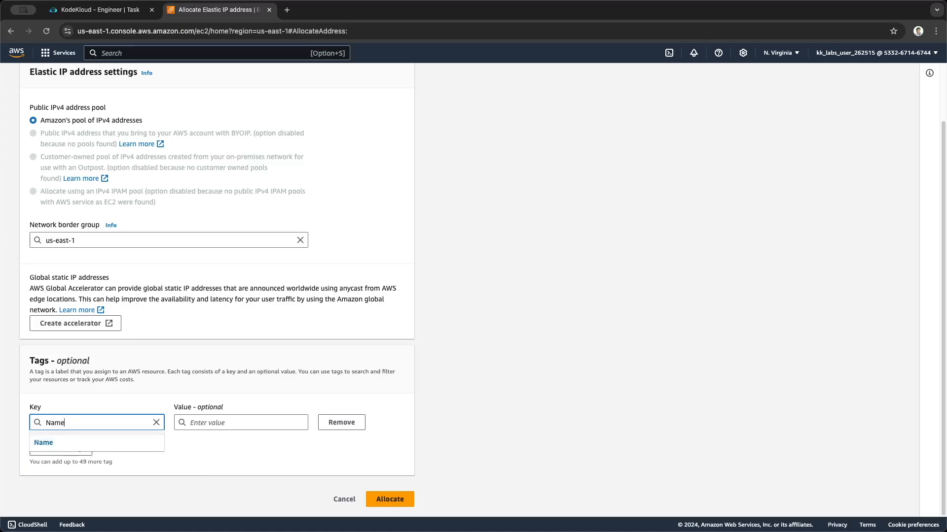
pyautogui.click(49, 443)
pyautogui.click(214, 423)
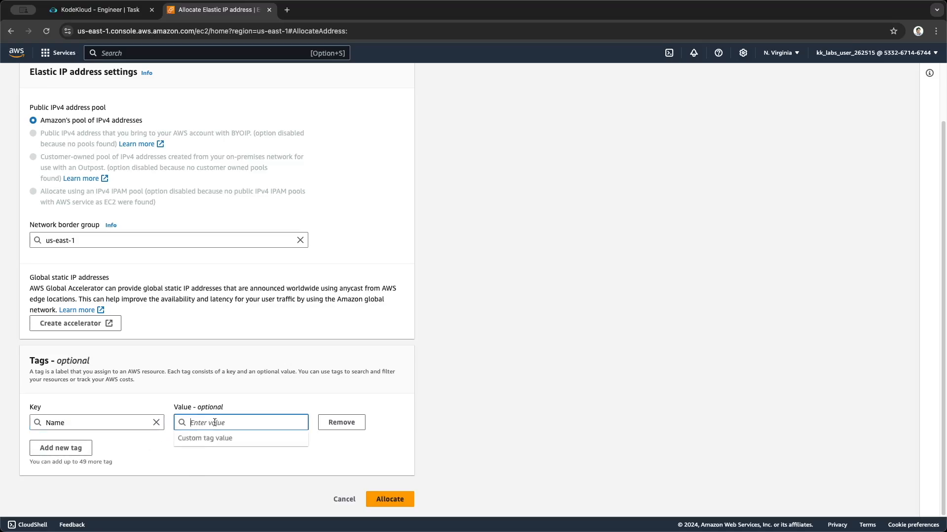
# Set the Name tag's value to nautilus-eip, copied from the task description, and allocate the Elastic IP address
pyautogui.click(125, 15)
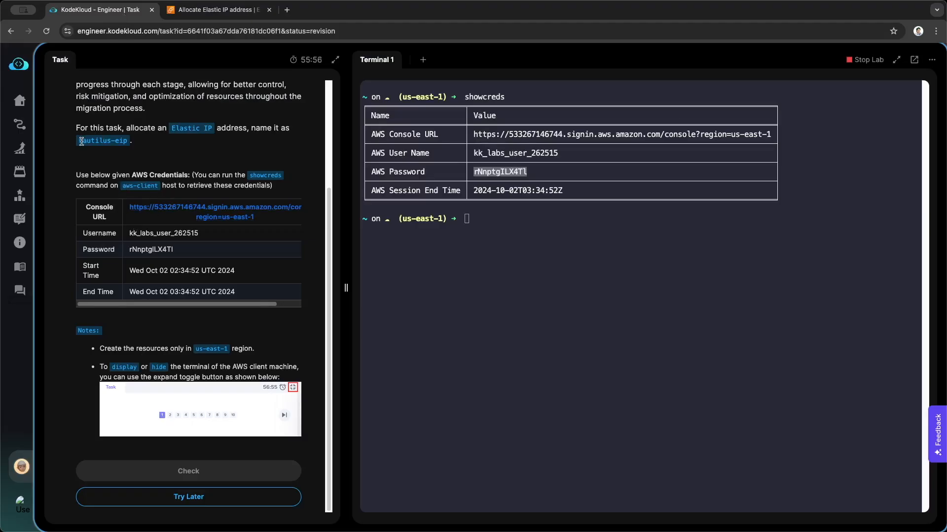
pyautogui.moveTo(81, 141); pyautogui.dragTo(128, 142)
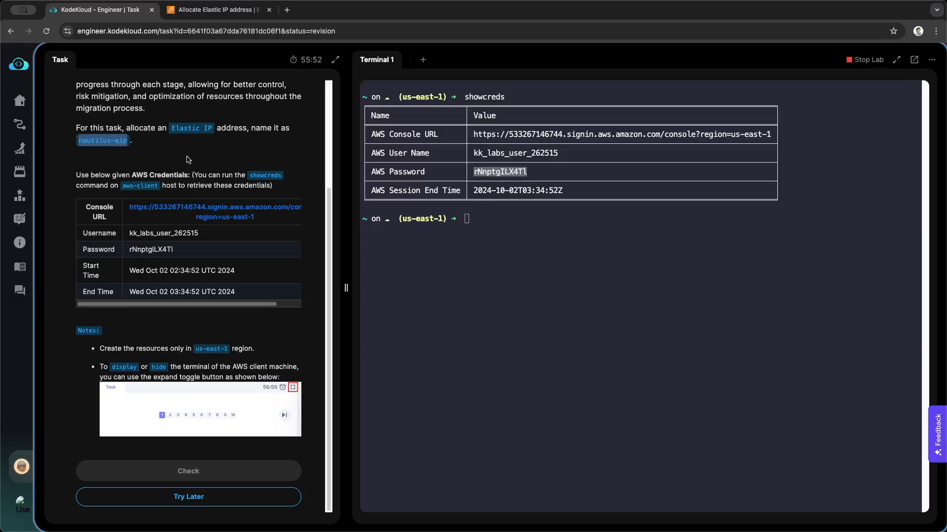
pyautogui.press('super+c')
pyautogui.click(217, 10)
pyautogui.press('super+v')
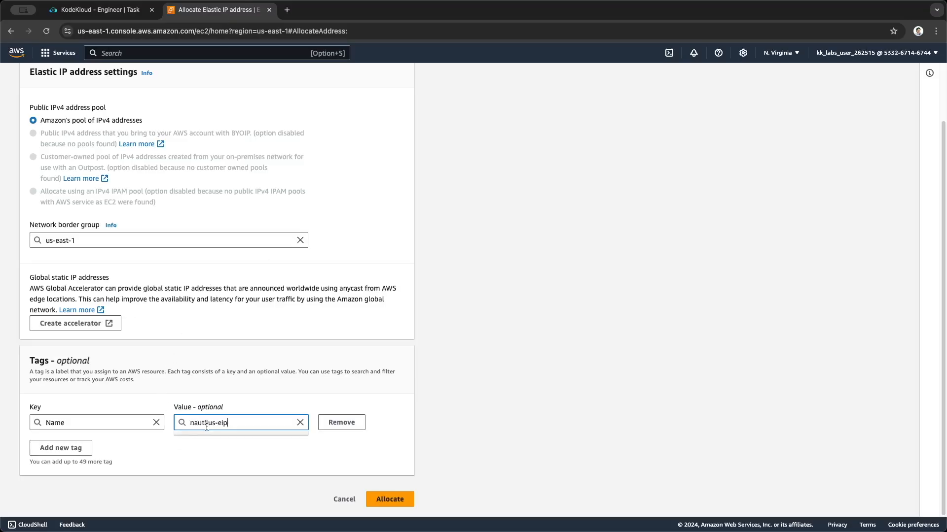
pyautogui.click(377, 497)
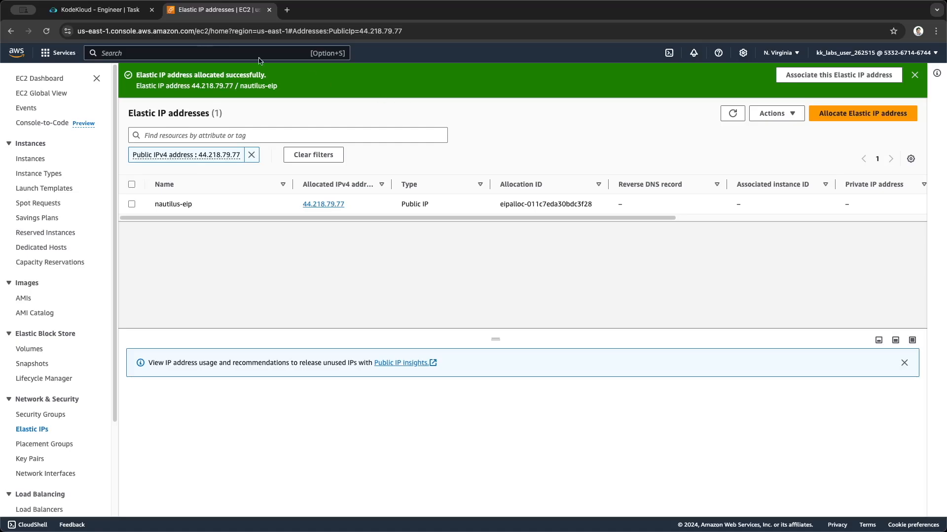
# Return to the KodeKloud task, submit it for checking and confirm marking it as completed
pyautogui.click(99, 10)
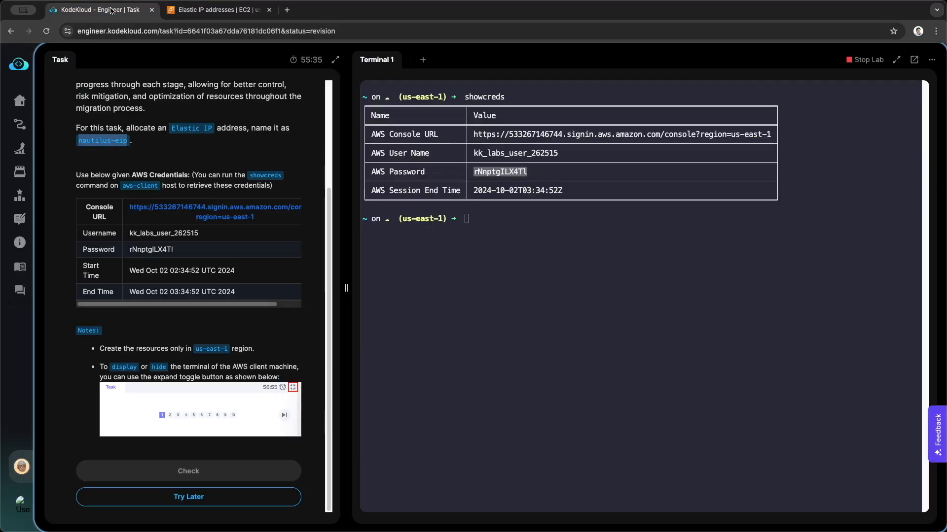
pyautogui.click(179, 482)
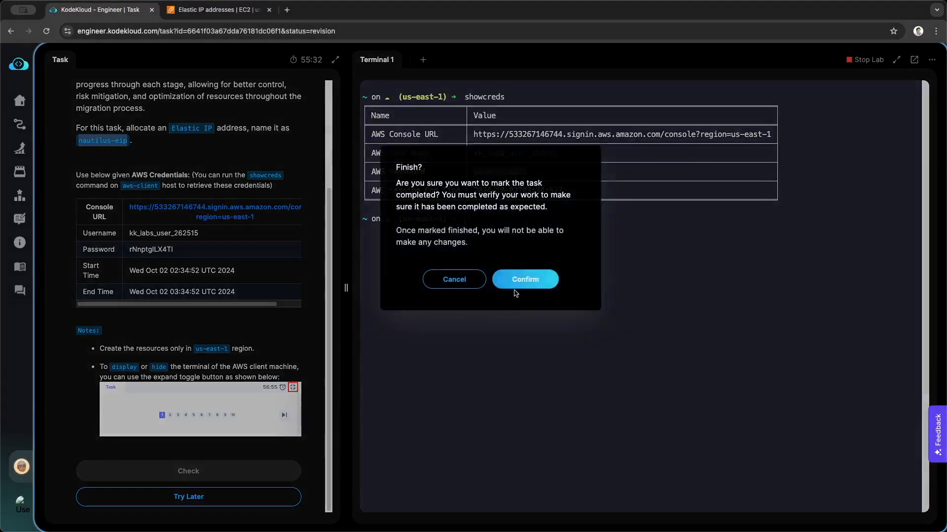
pyautogui.click(517, 281)
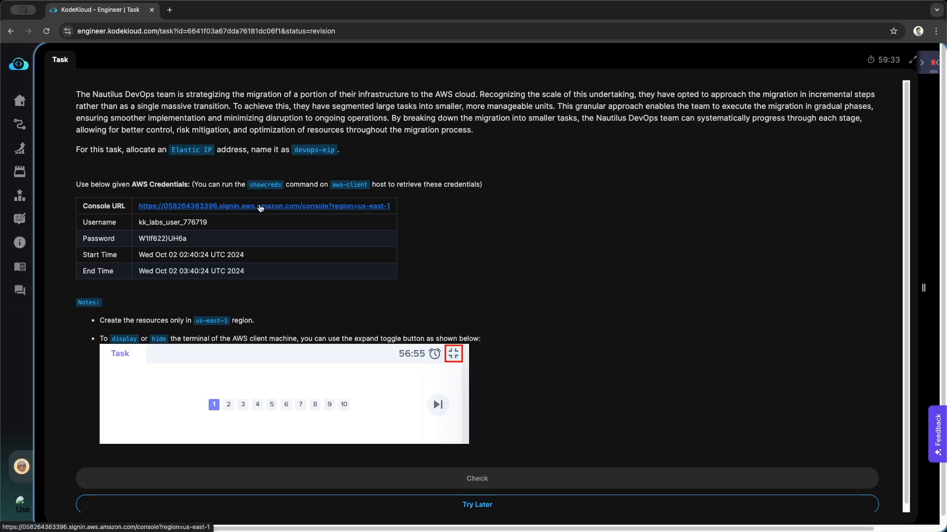
# Review the Elastic IP name devops-eip required by the newly loaded task
pyautogui.moveTo(294, 150); pyautogui.dragTo(309, 151)
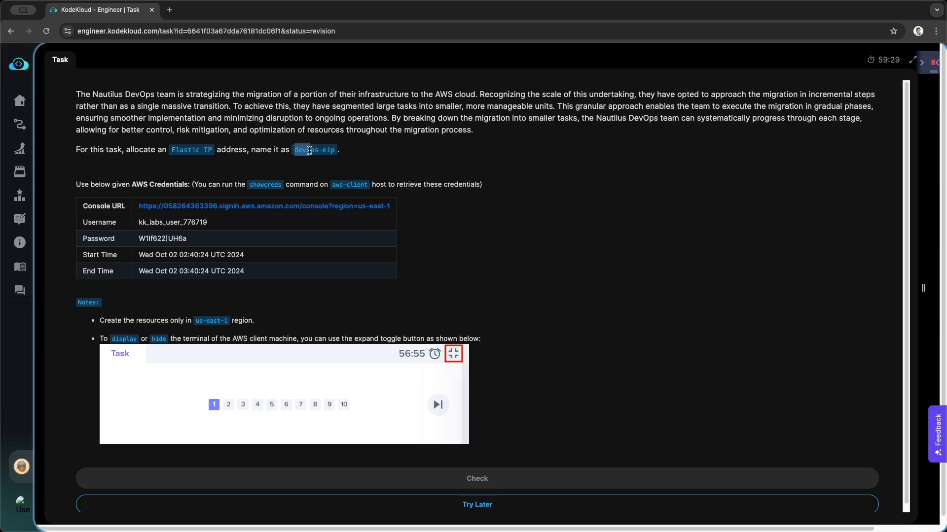
pyautogui.moveTo(309, 150); pyautogui.dragTo(327, 150)
pyautogui.click(660, 197)
# Reveal the lab terminal beside the task description and clear its contents
pyautogui.moveTo(920, 298); pyautogui.dragTo(350, 316)
pyautogui.write('clear')
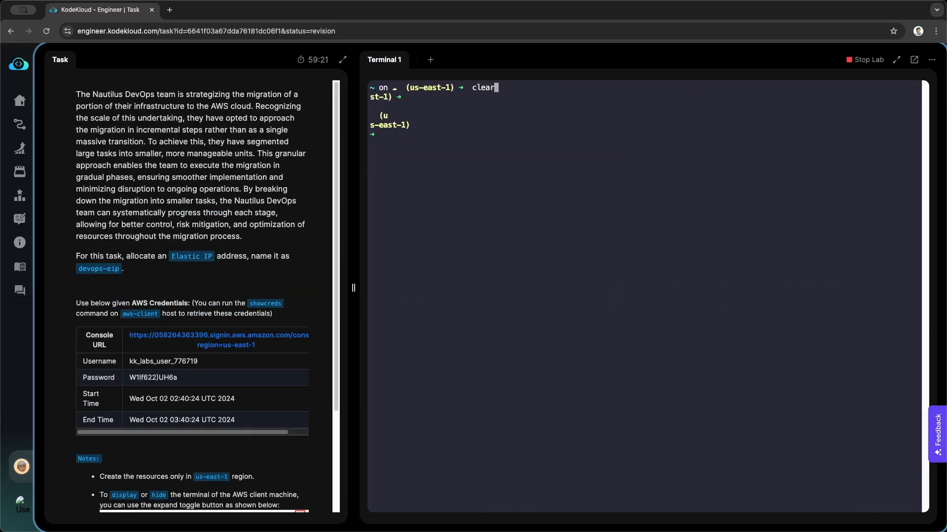
pyautogui.press('Return')
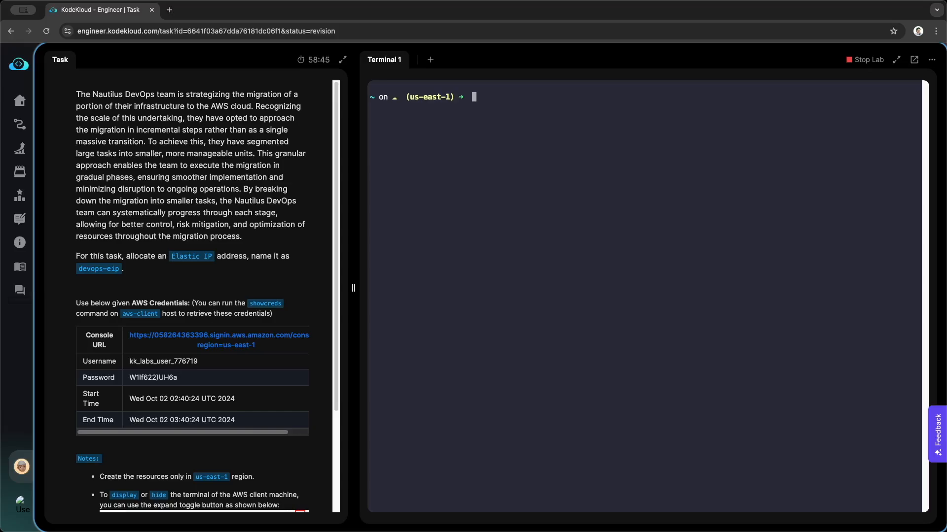
# Allocate a new Elastic IP address from the terminal with aws ec2 allocate-address
pyautogui.write('aws ec2 allocate-address')
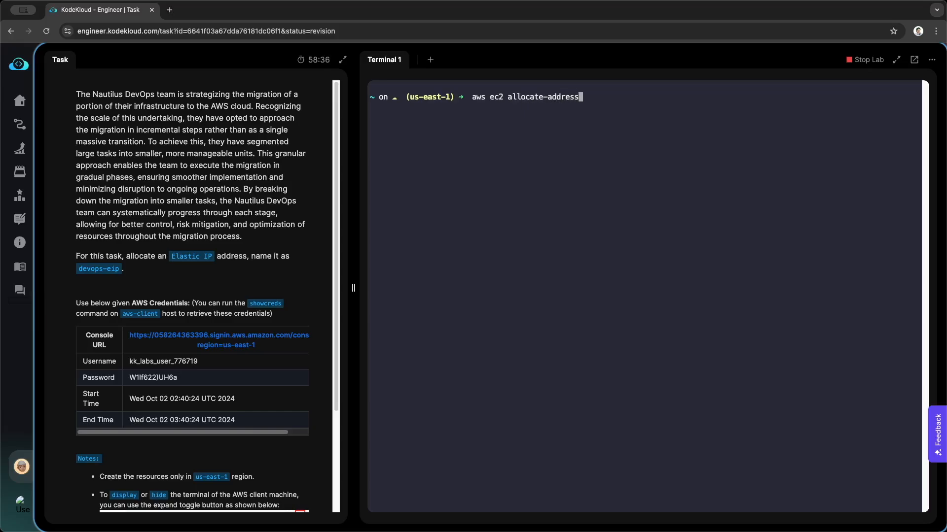
pyautogui.press('Return')
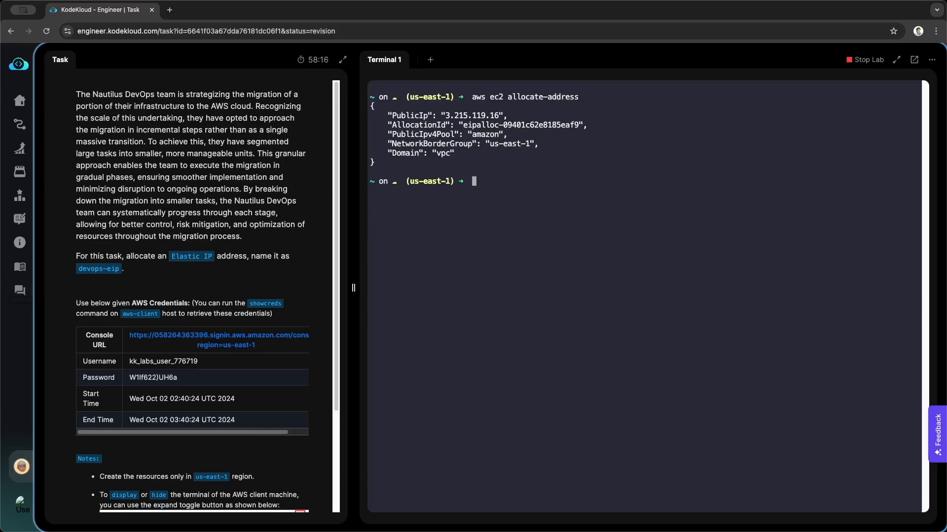
# Enter aws ec2 create-tags --resources with the new address's AllocationId copied from the allocation output
pyautogui.write('aws ec2')
pyautogui.write('create-tags --')
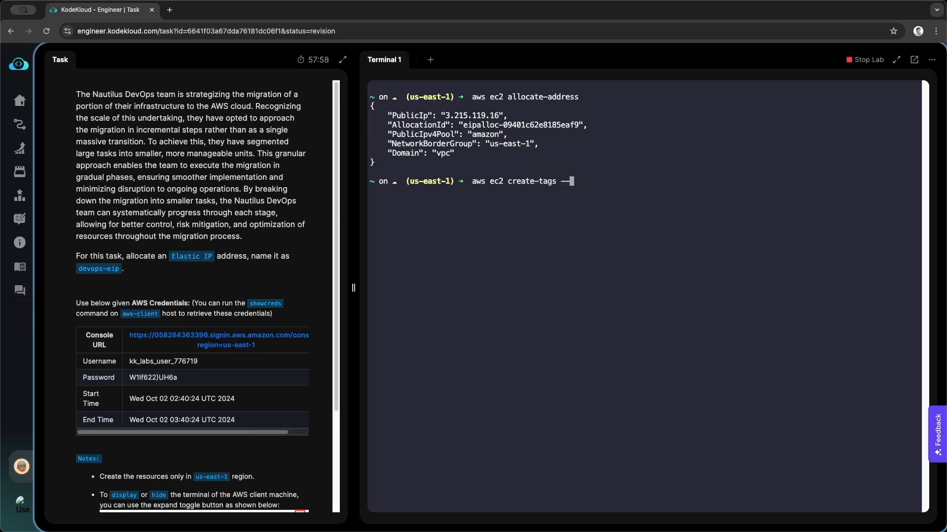
pyautogui.write('resources')
pyautogui.doubleClick(512, 122)
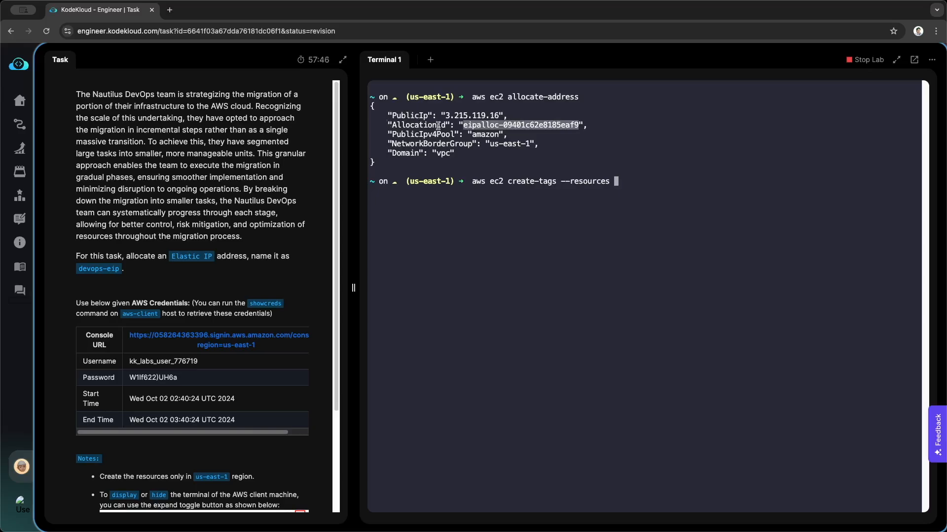
pyautogui.press('super+v')
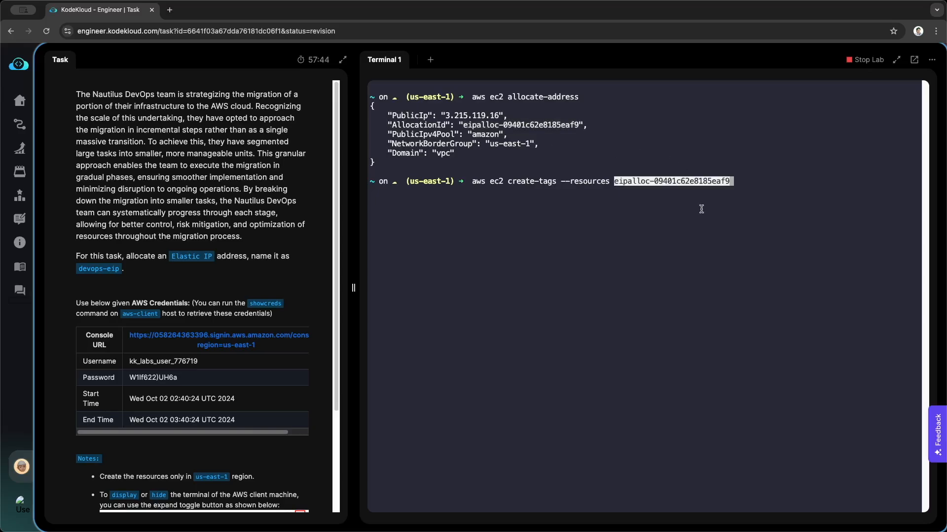
pyautogui.press('Right')
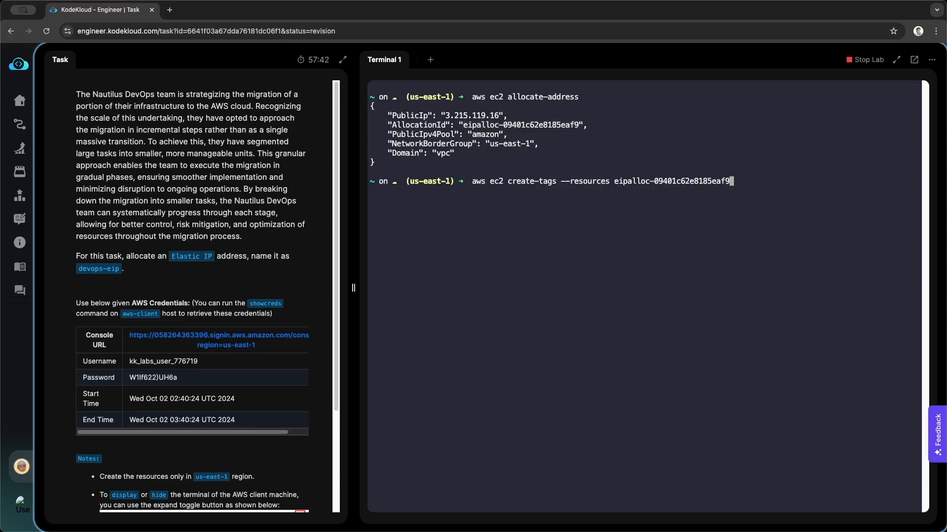
# Complete the tagging command with --tags Key=Name,Value=devops-eip, copying the name from the task description, and run it
pyautogui.write('--tags Key=Name,V')
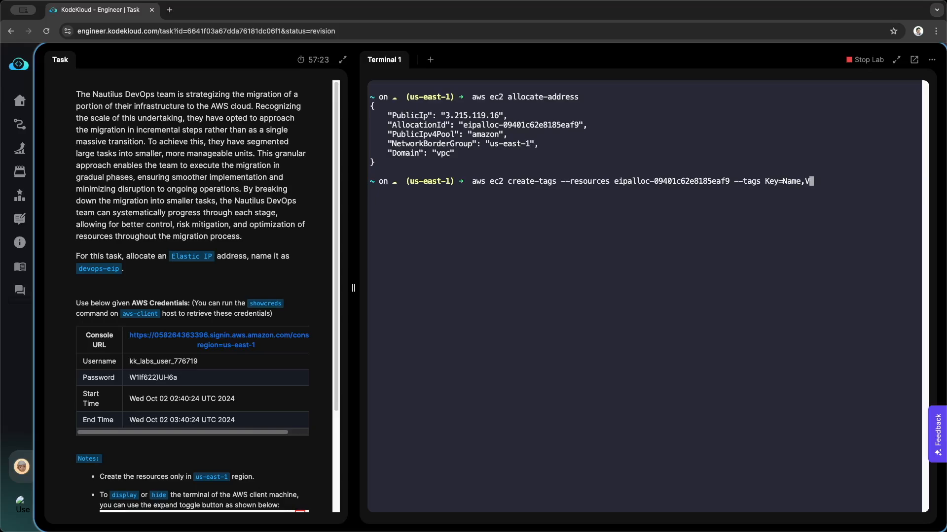
pyautogui.write('alue=')
pyautogui.click(81, 269)
pyautogui.moveTo(81, 270); pyautogui.dragTo(121, 270)
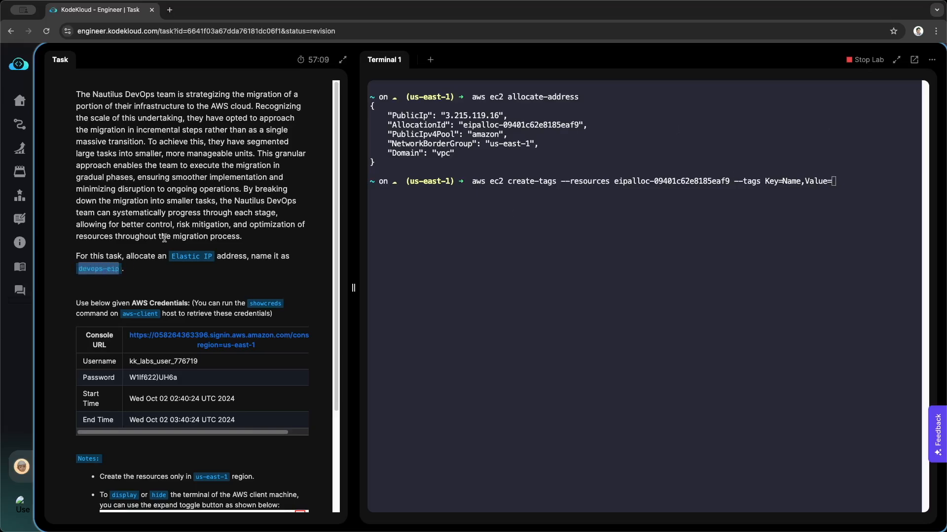
pyautogui.click(791, 209)
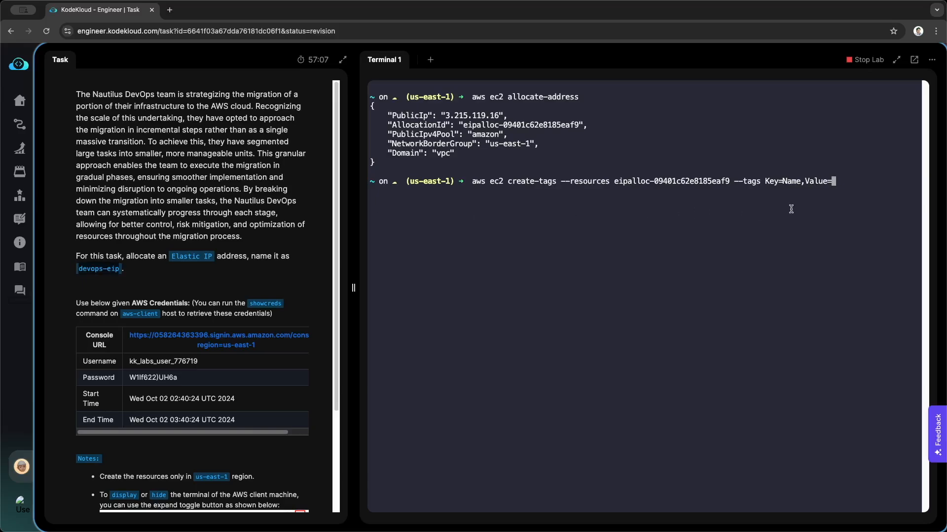
pyautogui.press('super+v')
pyautogui.press('Return')
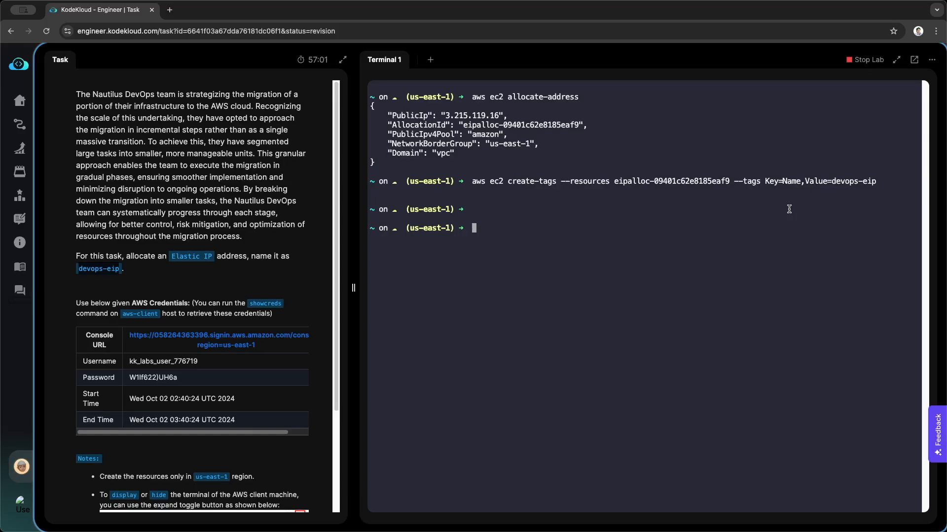
# List the region's Elastic IP addresses with aws ec2 describe-addresses
pyautogui.write('aws ec2 describe-add')
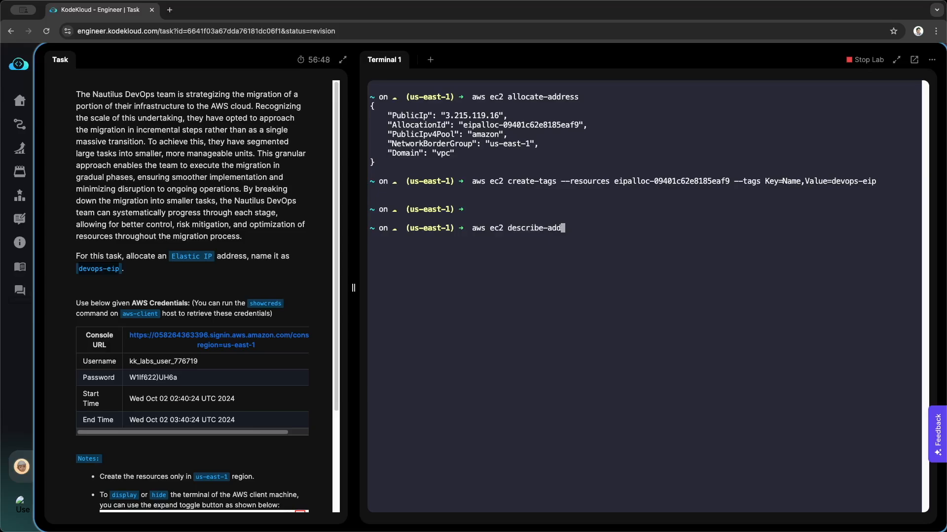
pyautogui.write('resses')
pyautogui.press('Return')
# Compare the first listed address and its Name tag with the output of the earlier allocation command
pyautogui.moveTo(405, 228); pyautogui.dragTo(415, 340)
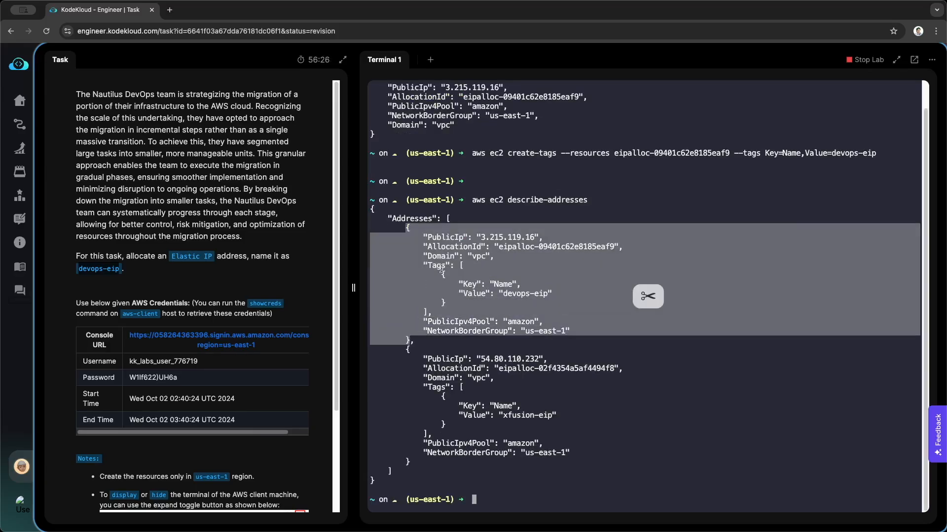
pyautogui.click(446, 264)
pyautogui.scroll(1, 524, 245)
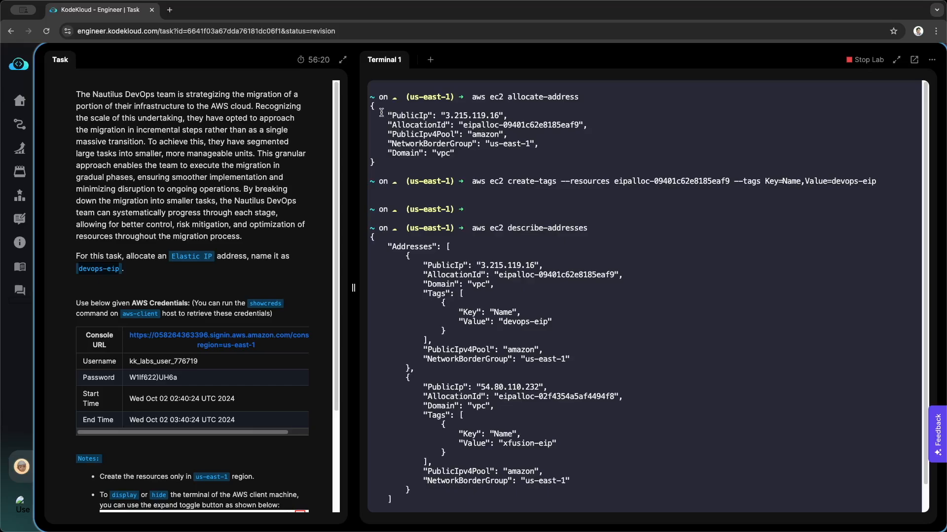
pyautogui.moveTo(371, 105); pyautogui.dragTo(373, 160)
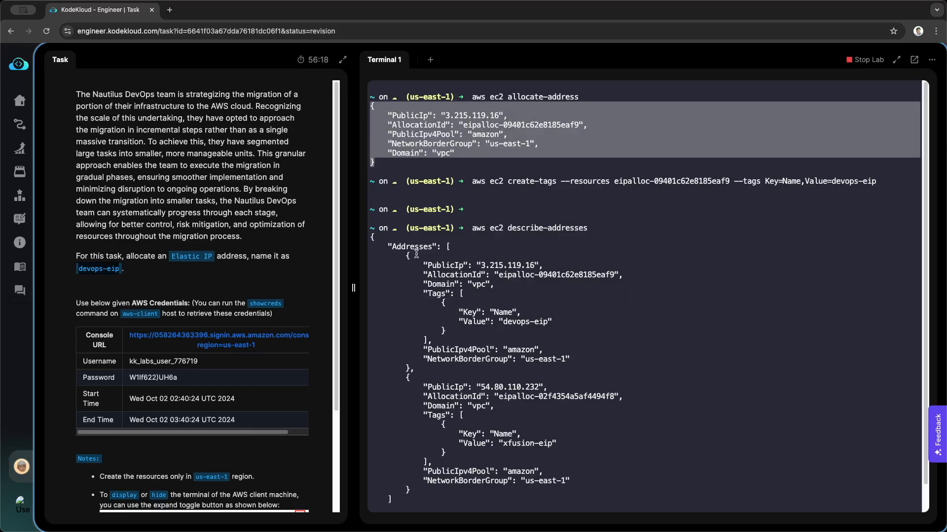
pyautogui.moveTo(407, 254); pyautogui.dragTo(405, 374)
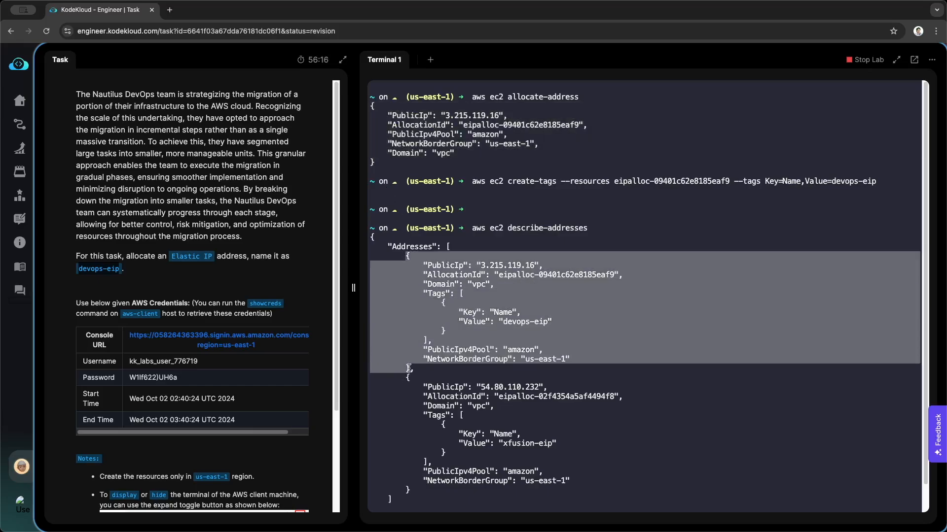
pyautogui.click(442, 302)
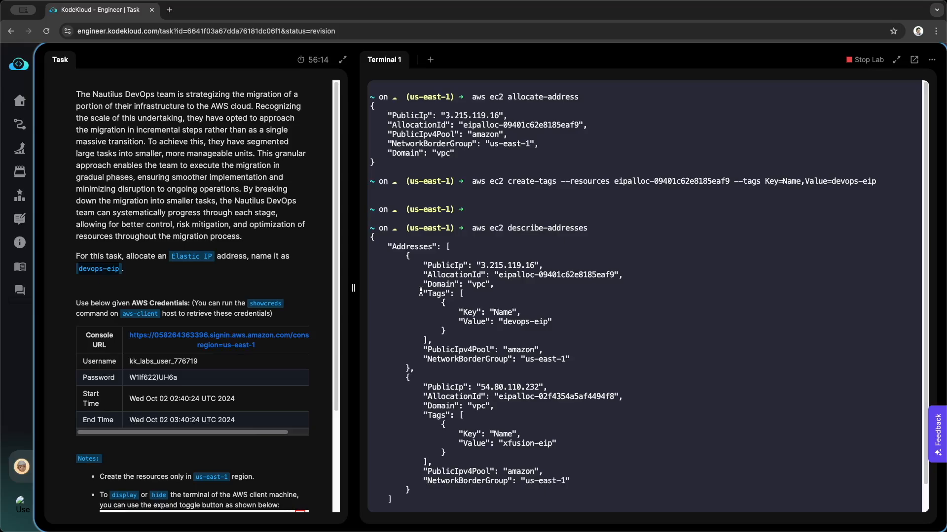
pyautogui.moveTo(421, 292); pyautogui.dragTo(430, 339)
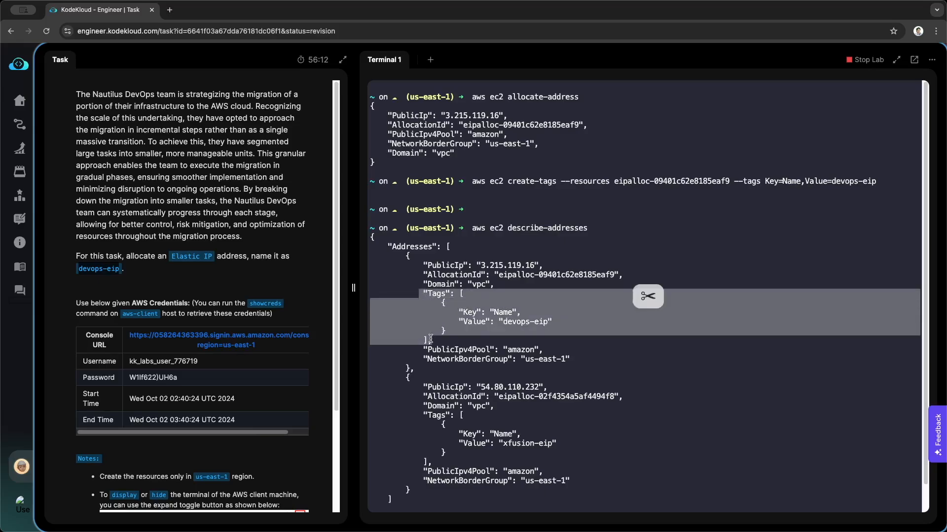
pyautogui.click(479, 325)
pyautogui.doubleClick(499, 312)
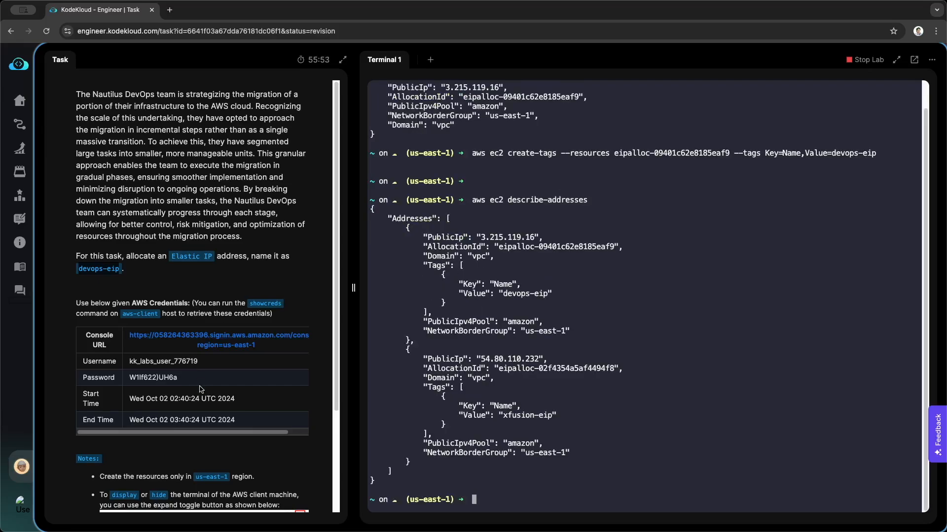
# Submit the devops-eip task for checking and confirm marking it as completed
pyautogui.scroll(-3, 202, 389)
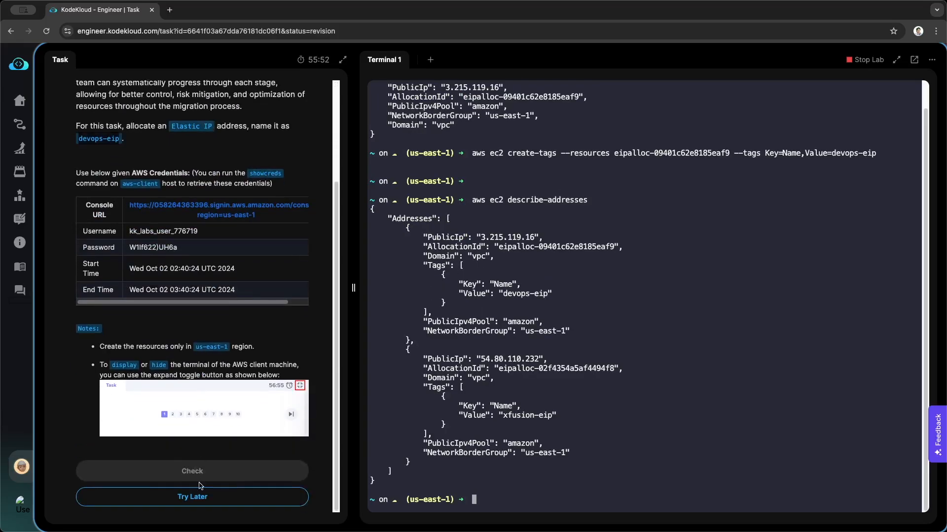
pyautogui.click(200, 471)
pyautogui.click(510, 280)
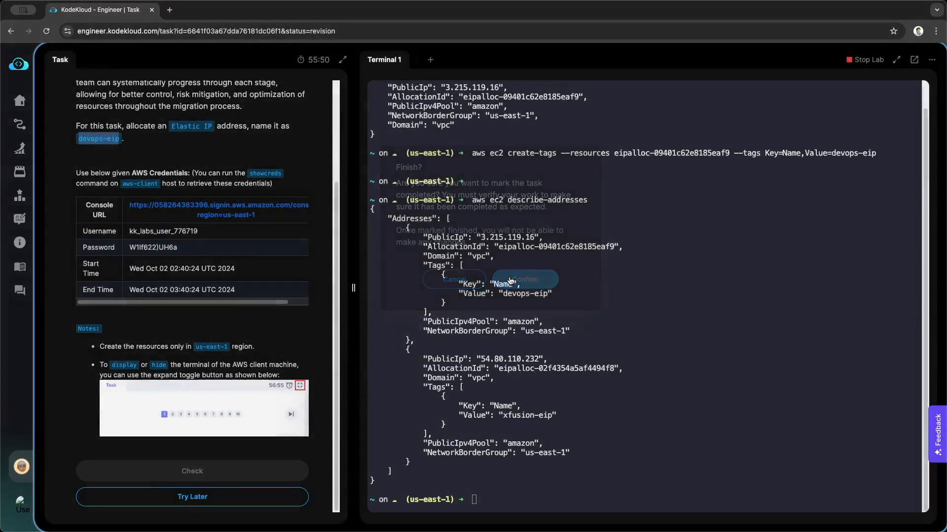